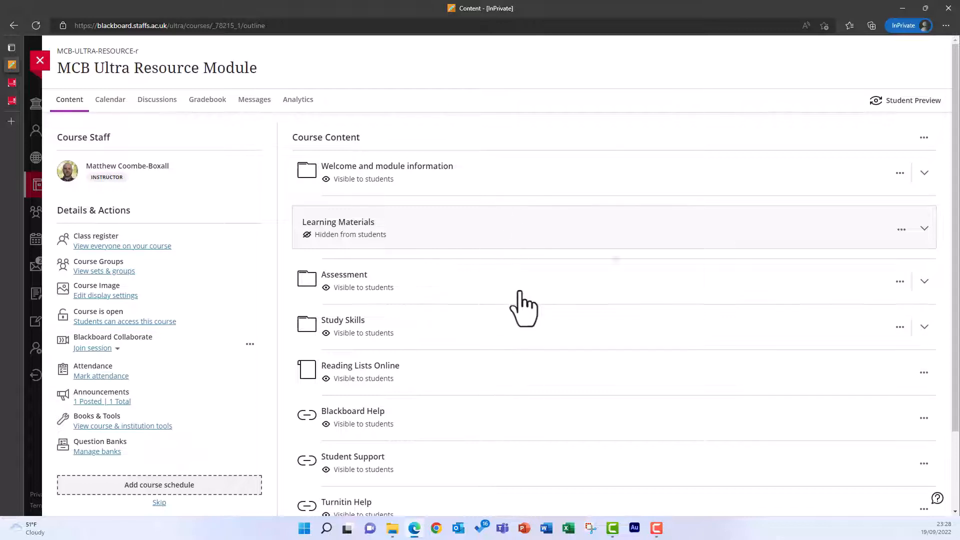
Step: Create a new test inside the Assessment folder of the course content
{"action": "left_click", "coordinate": [924, 283]}
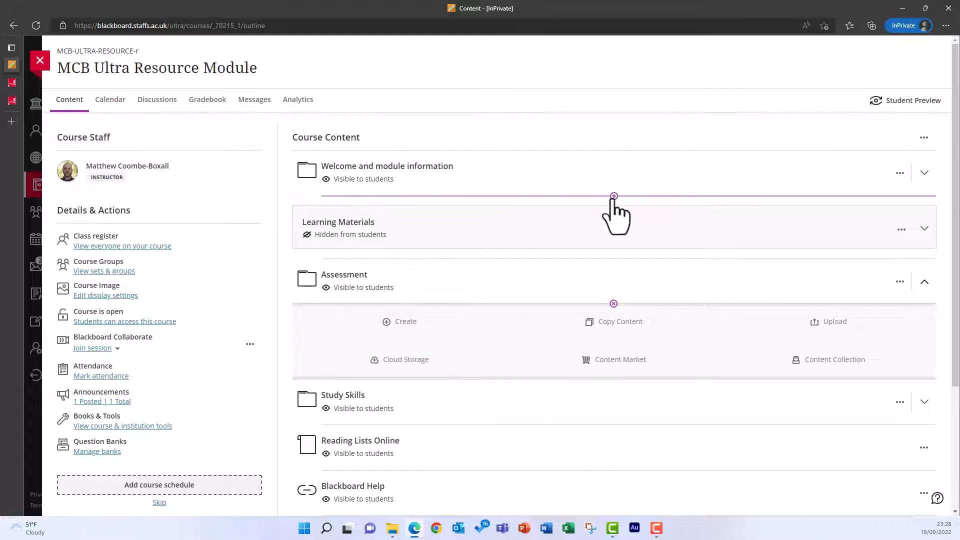
{"action": "left_click", "coordinate": [615, 259]}
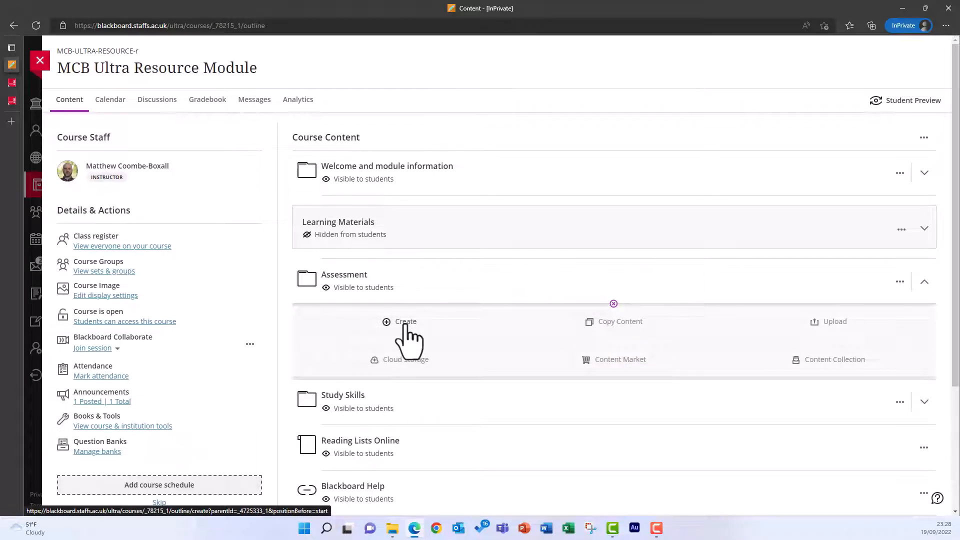
{"action": "left_click", "coordinate": [405, 326]}
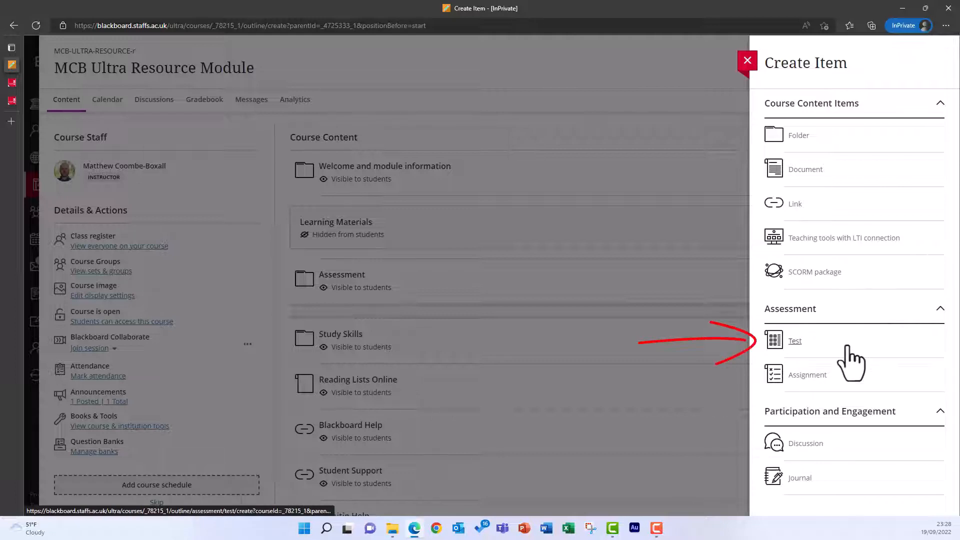
{"action": "left_click", "coordinate": [802, 345]}
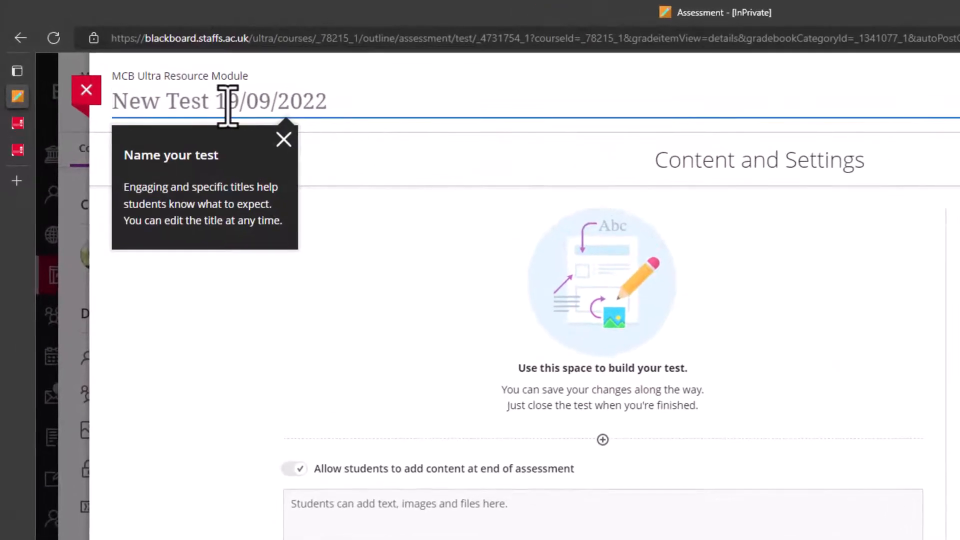
Step: Title the new test "Module exam"
{"action": "left_click", "coordinate": [171, 103]}
{"action": "type", "text": "Module "}
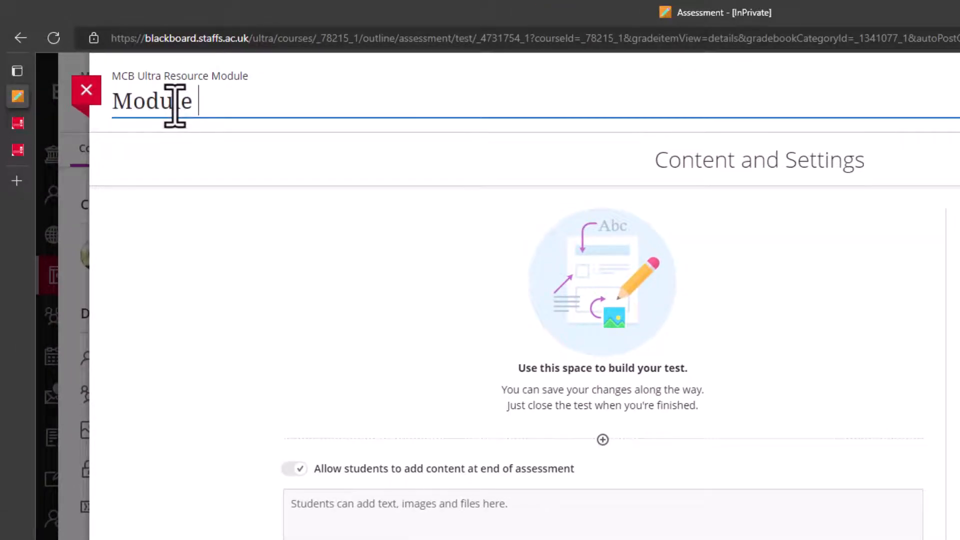
{"action": "type", "text": "exam"}
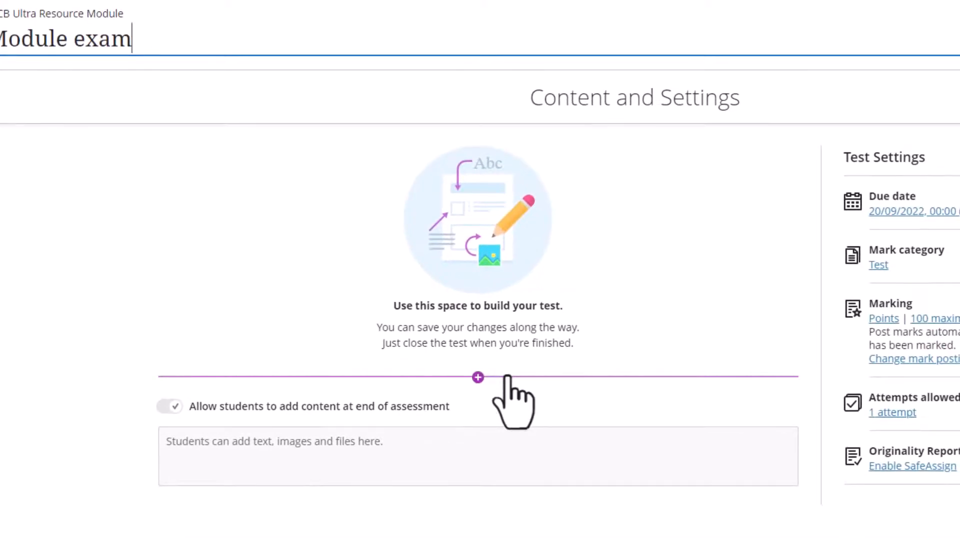
{"action": "left_click", "coordinate": [479, 378]}
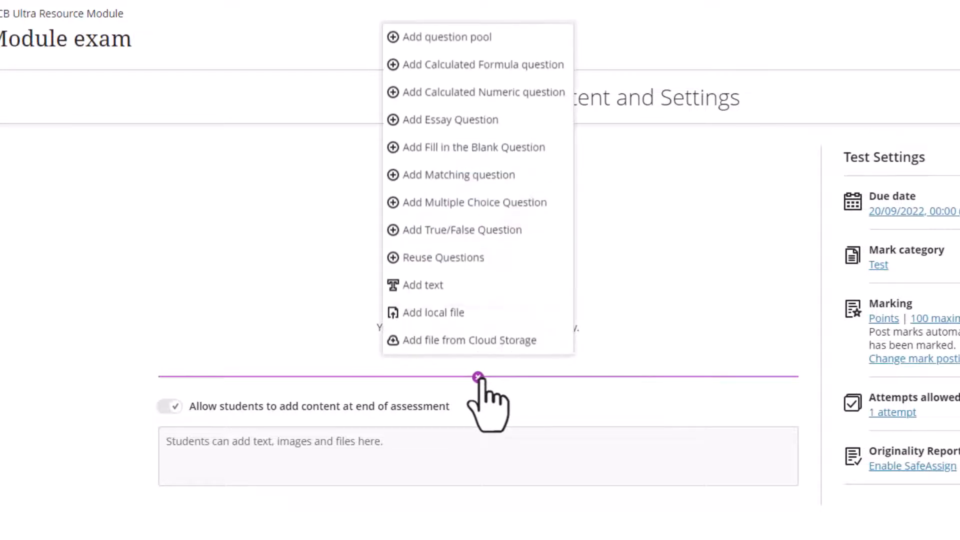
{"action": "left_click", "coordinate": [463, 287]}
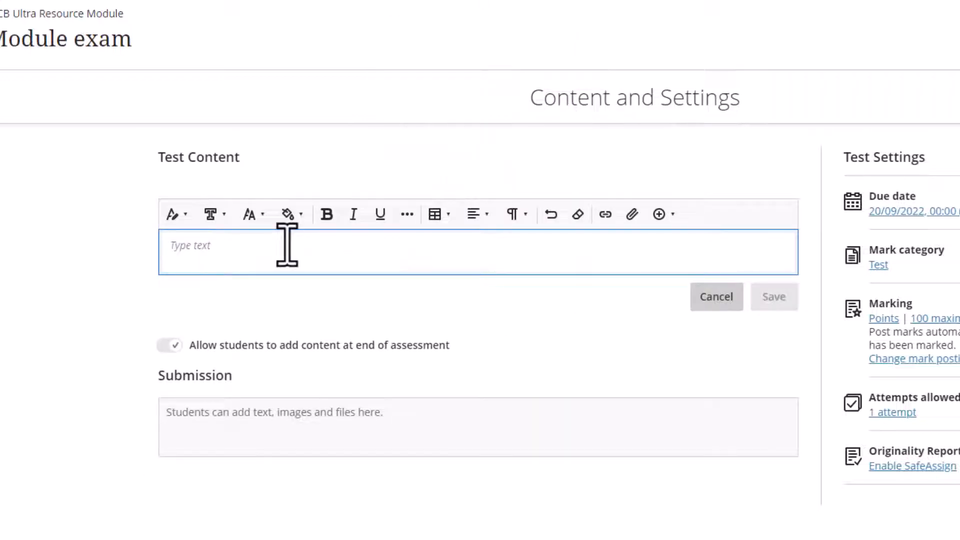
{"action": "type", "text": "You"}
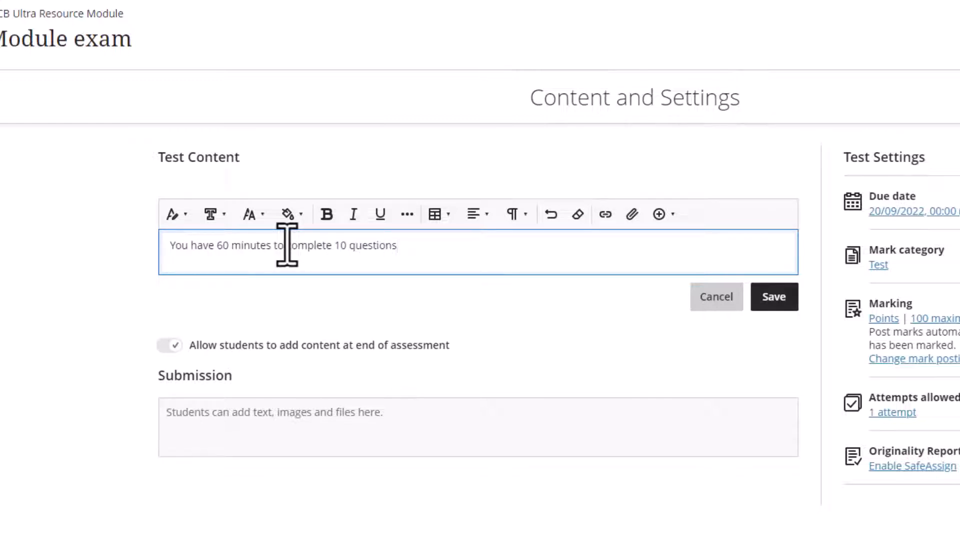
{"action": "left_click", "coordinate": [734, 301]}
Step: Add a 5-point multiple choice question "What is the capital of Spain?" with answers Barcelona, Madrid, Almeria and Benidorm
{"action": "left_click", "coordinate": [477, 257]}
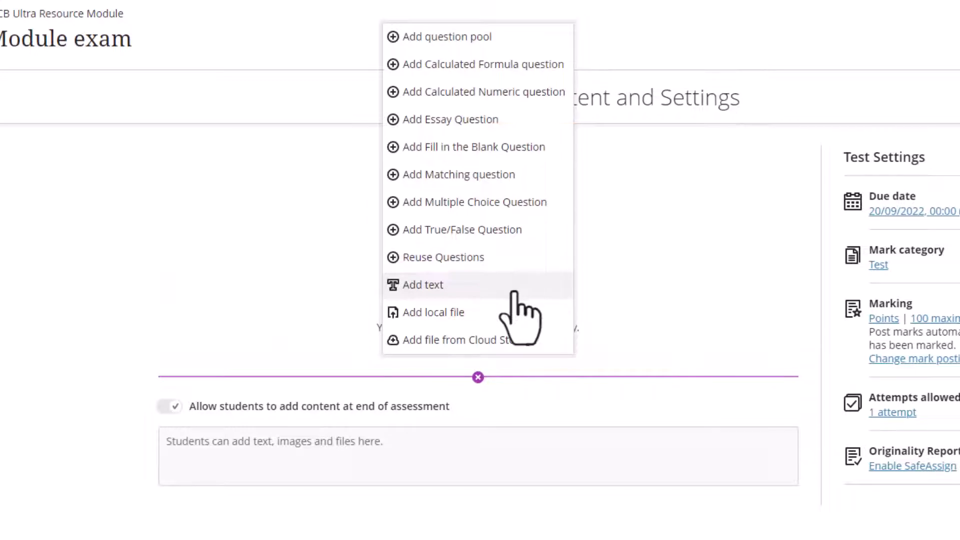
{"action": "left_click", "coordinate": [549, 206]}
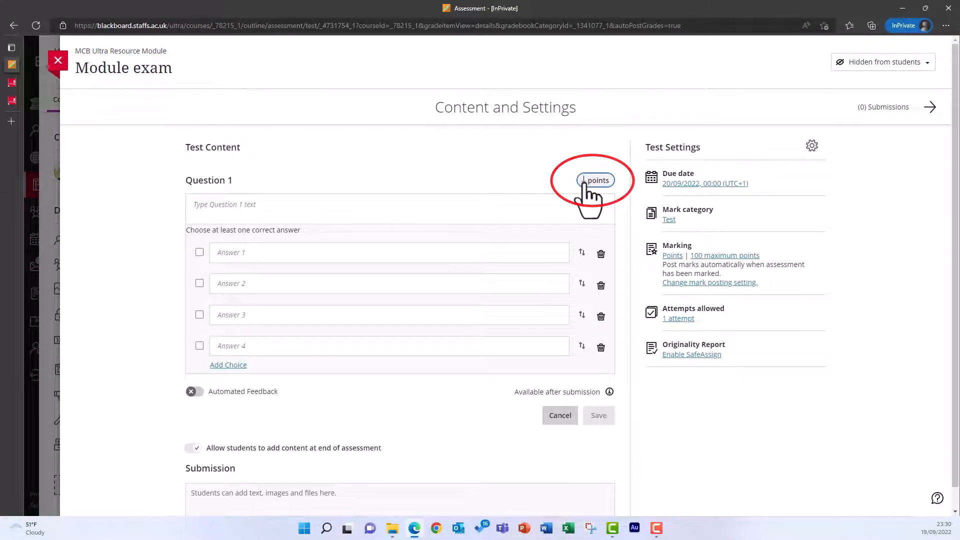
{"action": "left_click", "coordinate": [380, 212]}
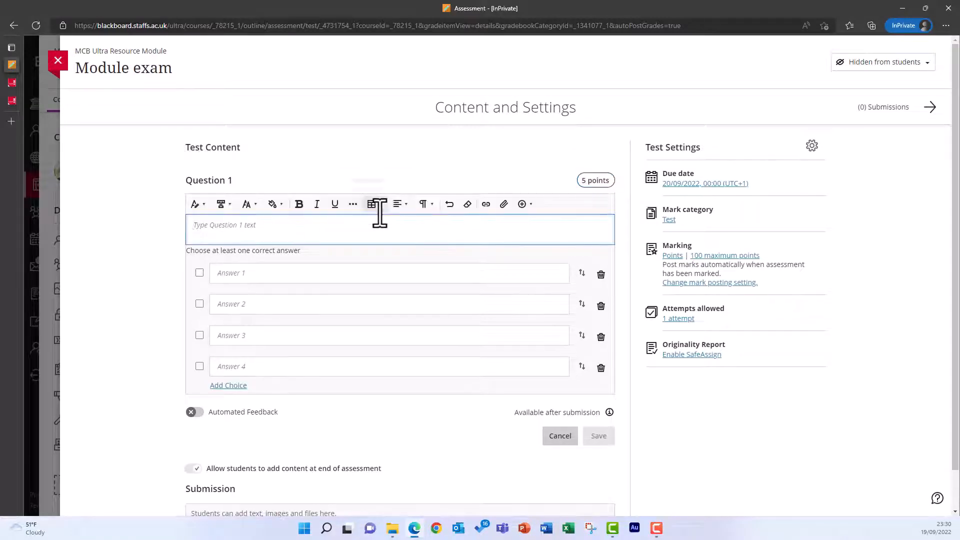
{"action": "type", "text": "What is the capital of Spain?"}
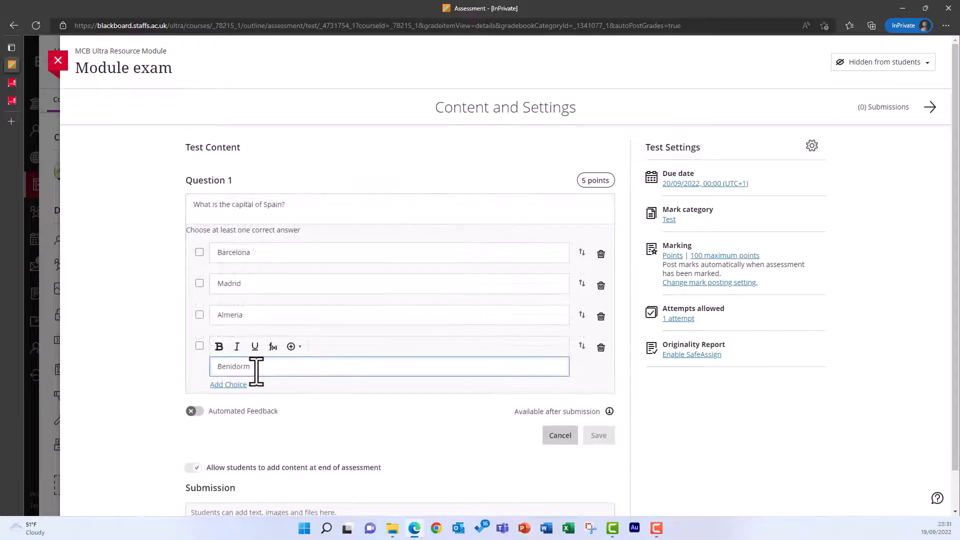
Step: Mark Madrid as correct, enable automated feedback with "Madrid is the correct answer" for incorrect answers, and save the question
{"action": "left_click", "coordinate": [200, 284]}
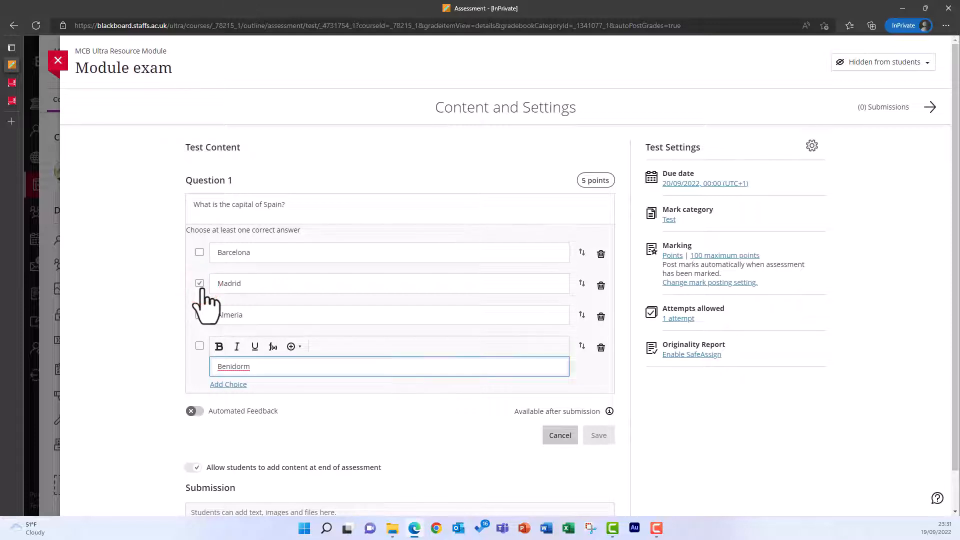
{"action": "left_click", "coordinate": [199, 392]}
{"action": "scroll", "coordinate": [215, 423], "scroll_direction": "down", "scroll_amount": 2}
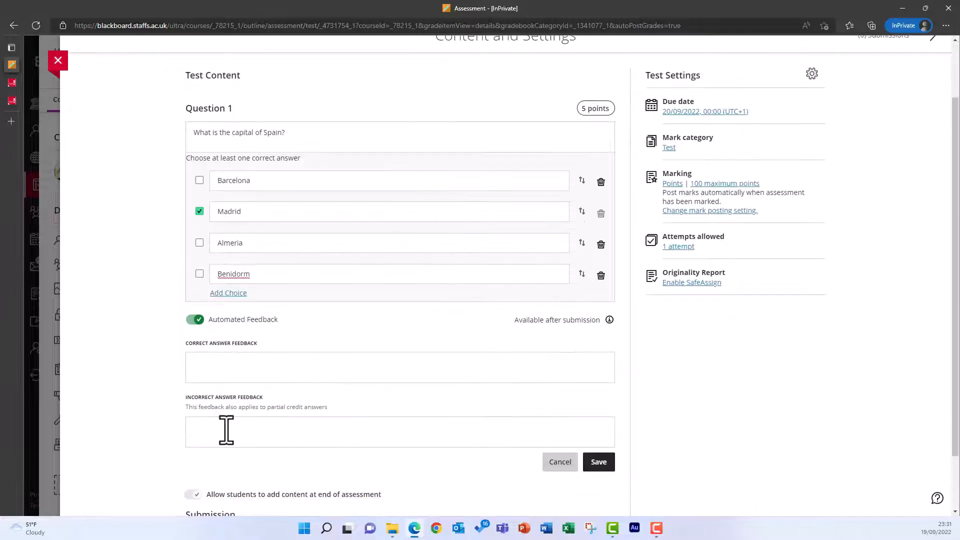
{"action": "left_click", "coordinate": [227, 429]}
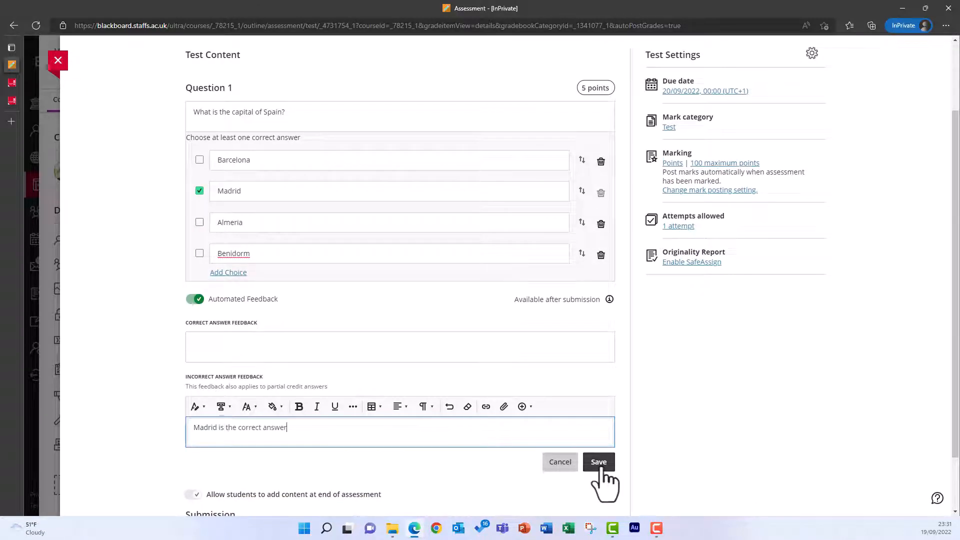
{"action": "left_click", "coordinate": [599, 462]}
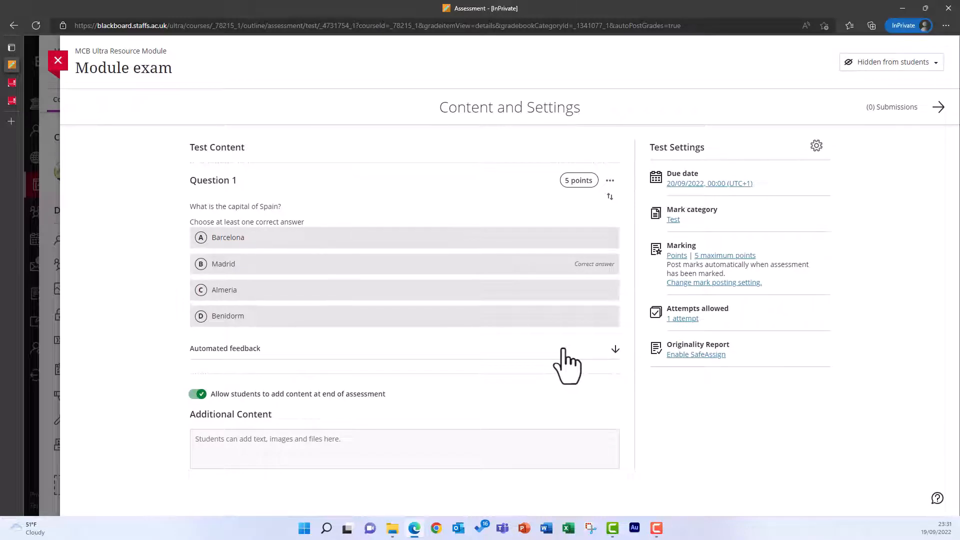
Step: Add a 10-point True/False question "Staffordshire University gained university status in 1992" with True as the correct answer
{"action": "mouse_move", "coordinate": [409, 378]}
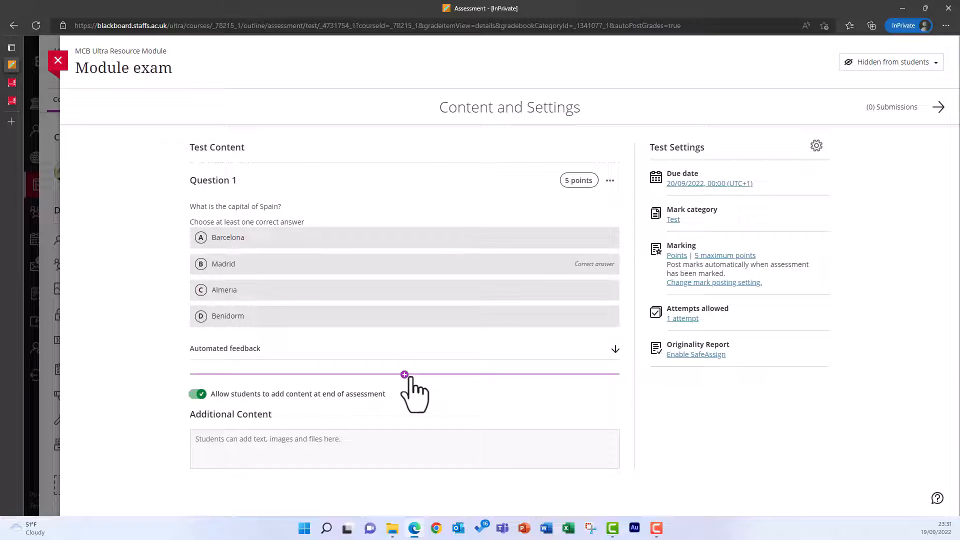
{"action": "left_click", "coordinate": [405, 376]}
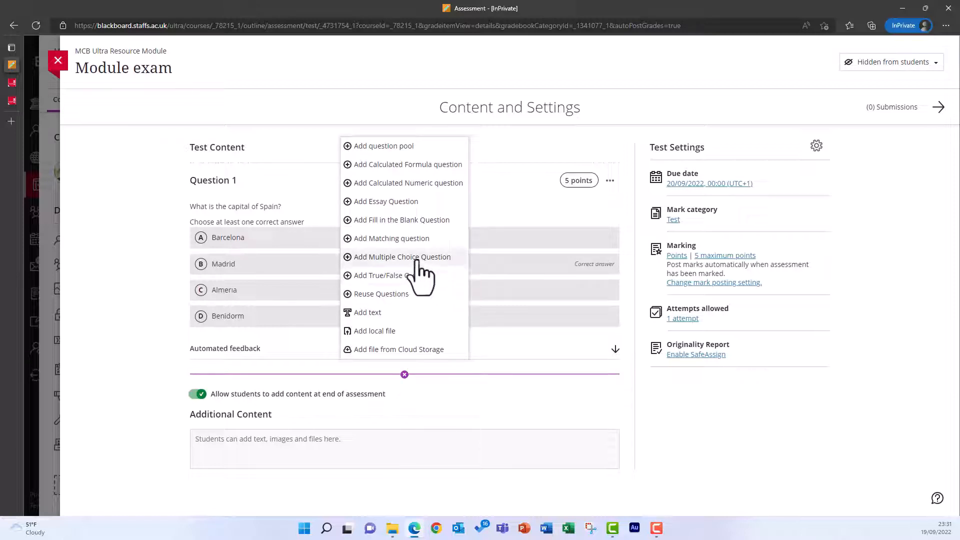
{"action": "left_click", "coordinate": [435, 275]}
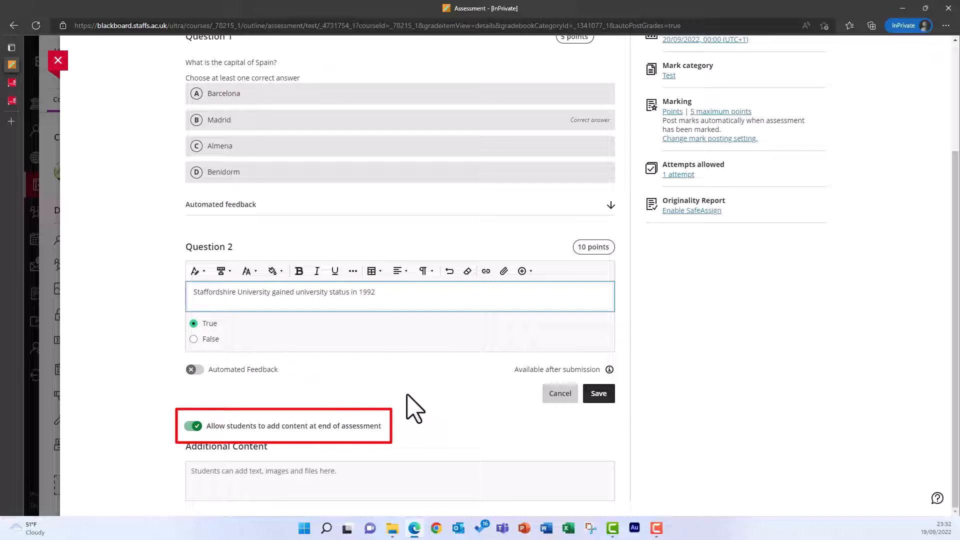
Step: Turn off the option allowing students to add content at the end of the assessment
{"action": "left_click", "coordinate": [197, 430]}
{"action": "left_click", "coordinate": [195, 431]}
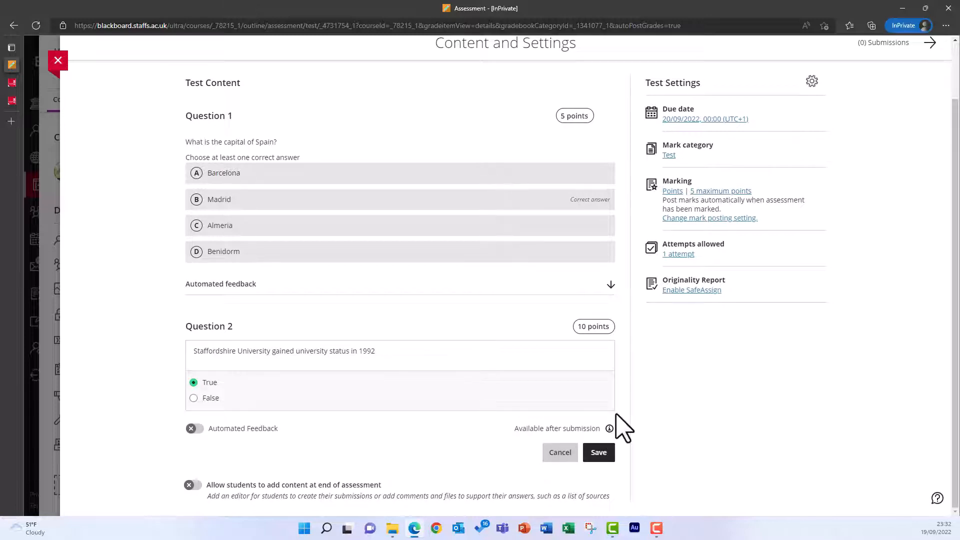
Step: Set the test's due date to 26/09/2022 at 12:00 in the test settings
{"action": "scroll", "coordinate": [616, 415], "scroll_direction": "up", "scroll_amount": 2}
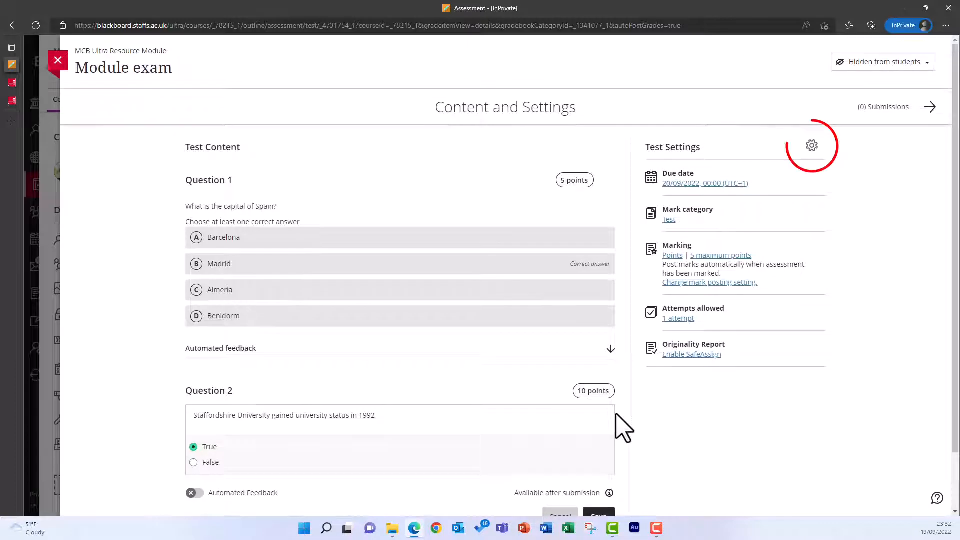
{"action": "left_click", "coordinate": [812, 148]}
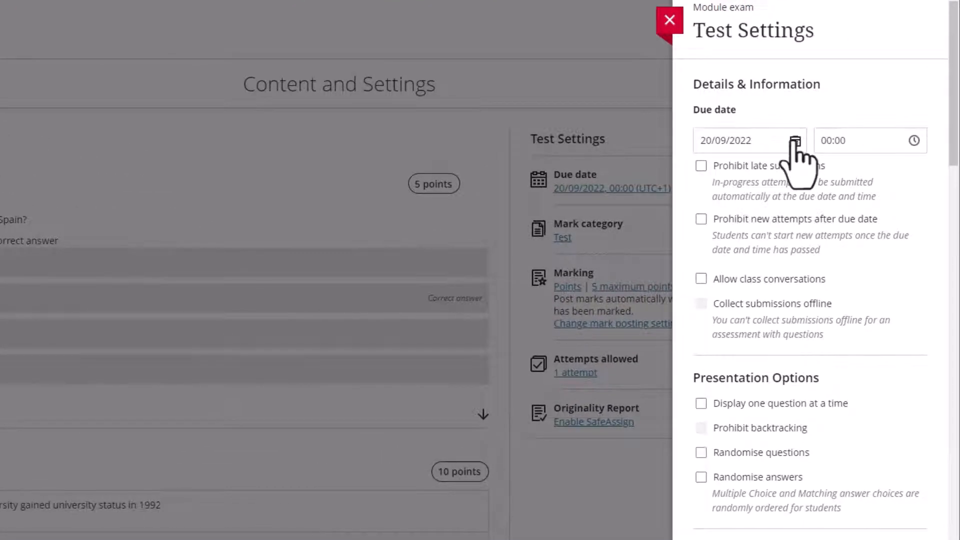
{"action": "left_click", "coordinate": [795, 141]}
{"action": "left_click", "coordinate": [712, 290]}
{"action": "left_click", "coordinate": [914, 141]}
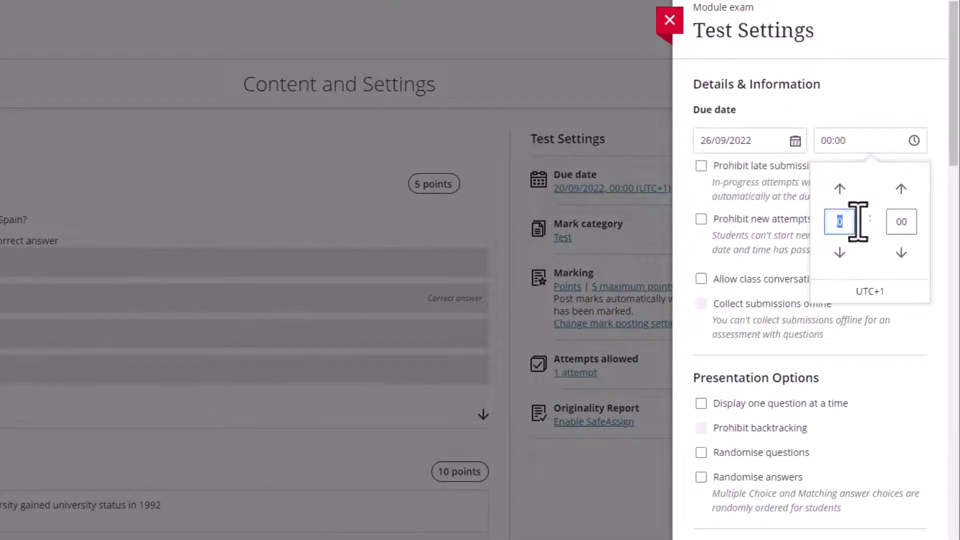
{"action": "type", "text": "12"}
{"action": "left_click", "coordinate": [919, 314]}
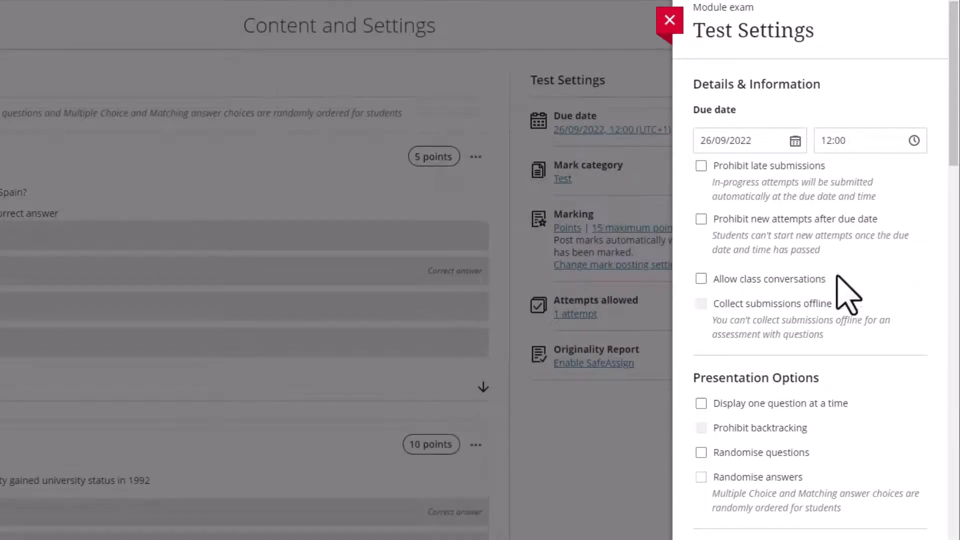
Step: Randomise both the questions and the answers in the test's presentation options
{"action": "scroll", "coordinate": [710, 415], "scroll_direction": "down", "scroll_amount": 4}
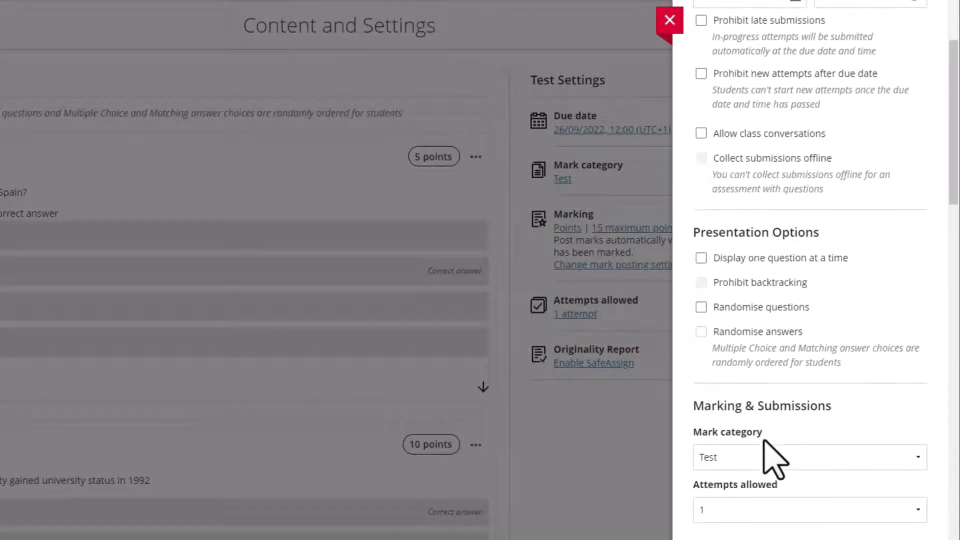
{"action": "left_click", "coordinate": [732, 273]}
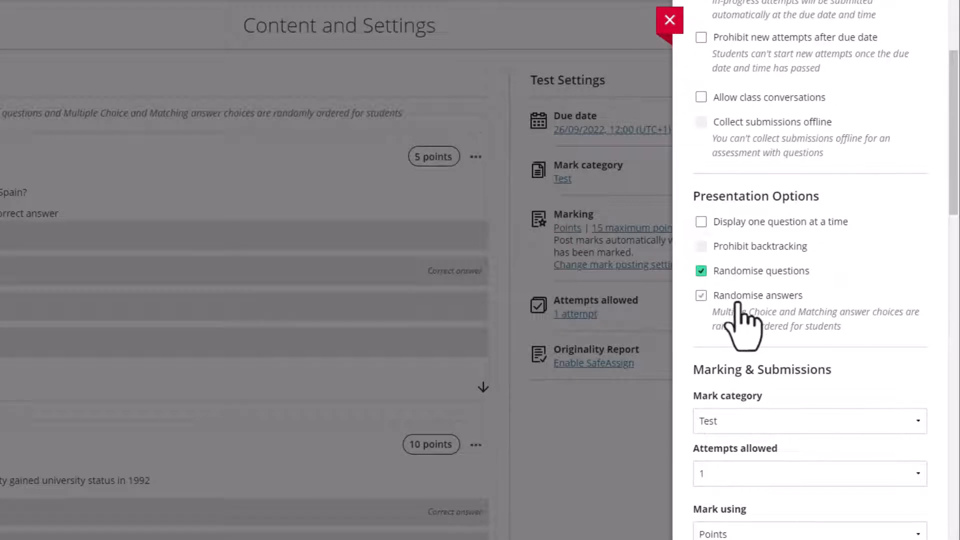
{"action": "left_click", "coordinate": [739, 300]}
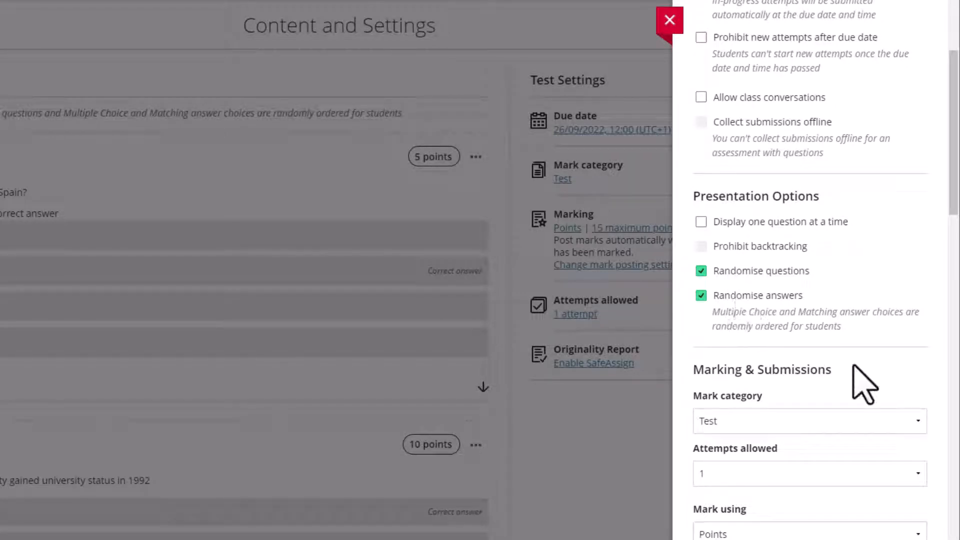
Step: Turn off automatic posting of assessment marks in the test settings
{"action": "scroll", "coordinate": [850, 385], "scroll_direction": "down", "scroll_amount": 2}
{"action": "scroll", "coordinate": [865, 385], "scroll_direction": "down", "scroll_amount": 4}
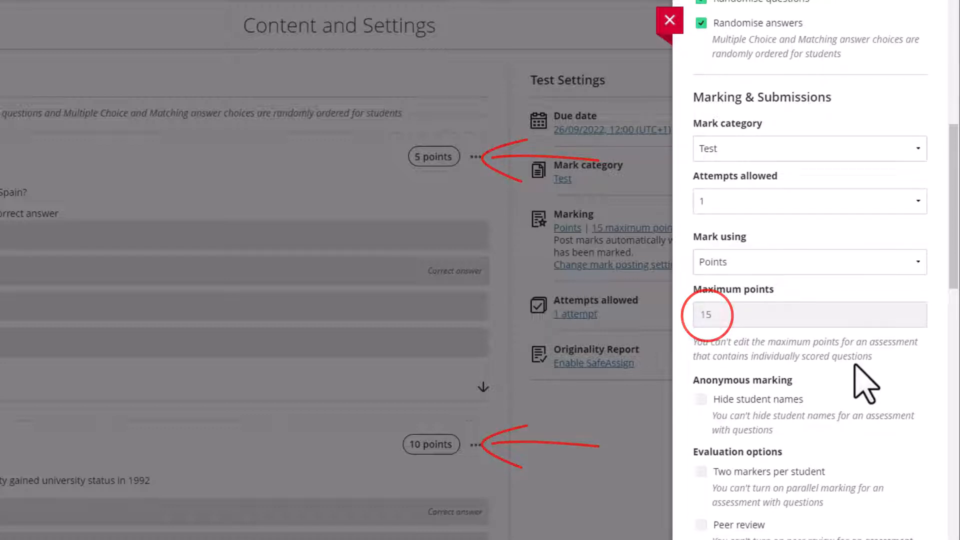
{"action": "scroll", "coordinate": [865, 385], "scroll_direction": "down", "scroll_amount": 4}
{"action": "scroll", "coordinate": [865, 385], "scroll_direction": "down", "scroll_amount": 2}
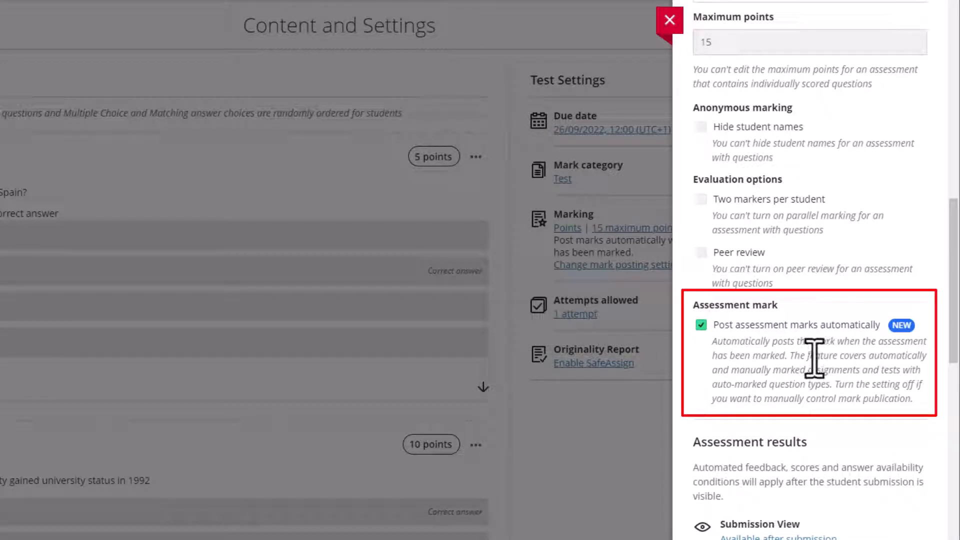
{"action": "left_click", "coordinate": [702, 326]}
Step: Allow students to view their submission only after all marks have been posted and save the assessment results timing
{"action": "scroll", "coordinate": [773, 365], "scroll_direction": "down", "scroll_amount": 4}
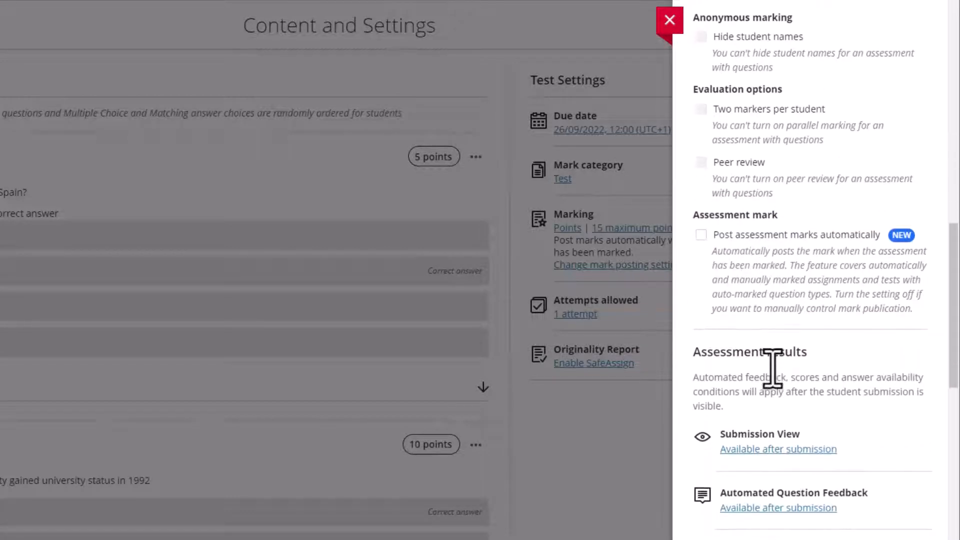
{"action": "scroll", "coordinate": [793, 386], "scroll_direction": "down", "scroll_amount": 2}
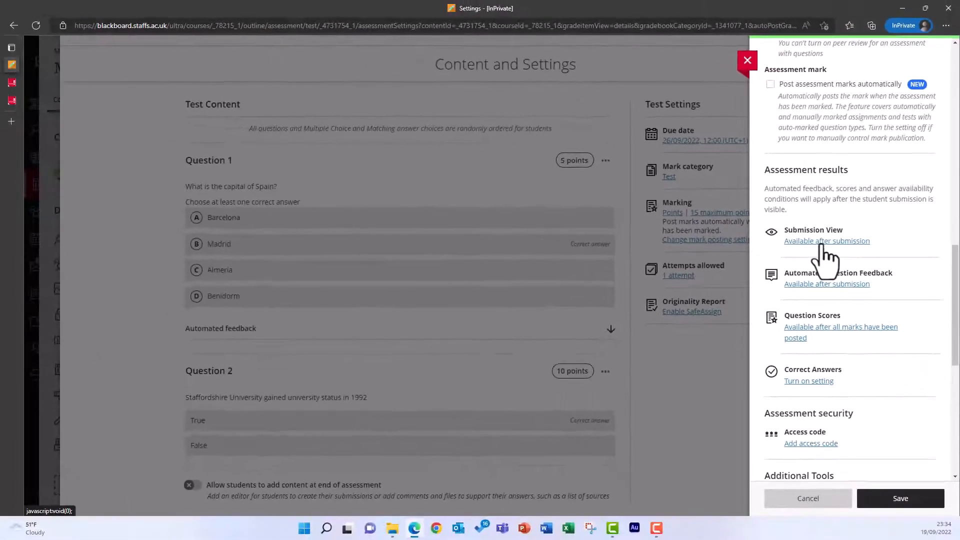
{"action": "left_click", "coordinate": [826, 241]}
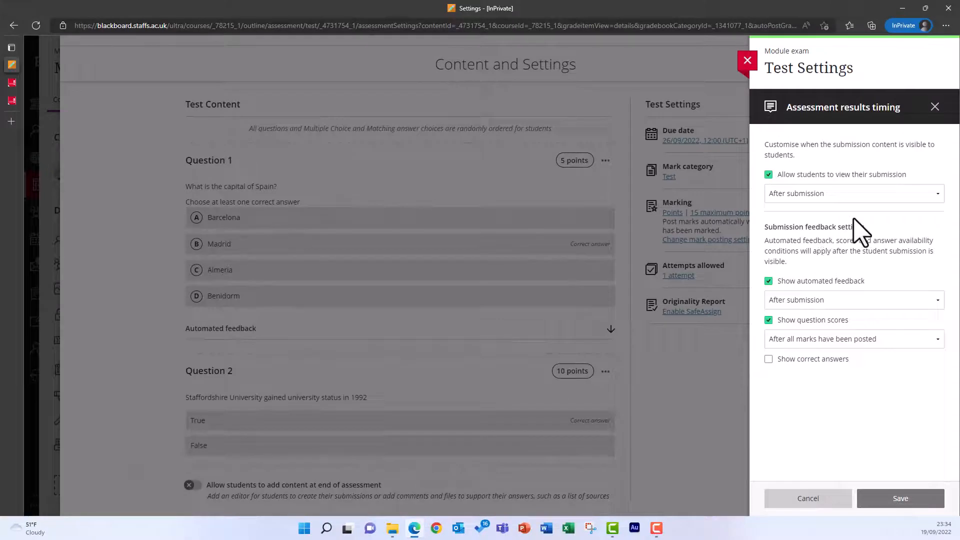
{"action": "left_click", "coordinate": [850, 196]}
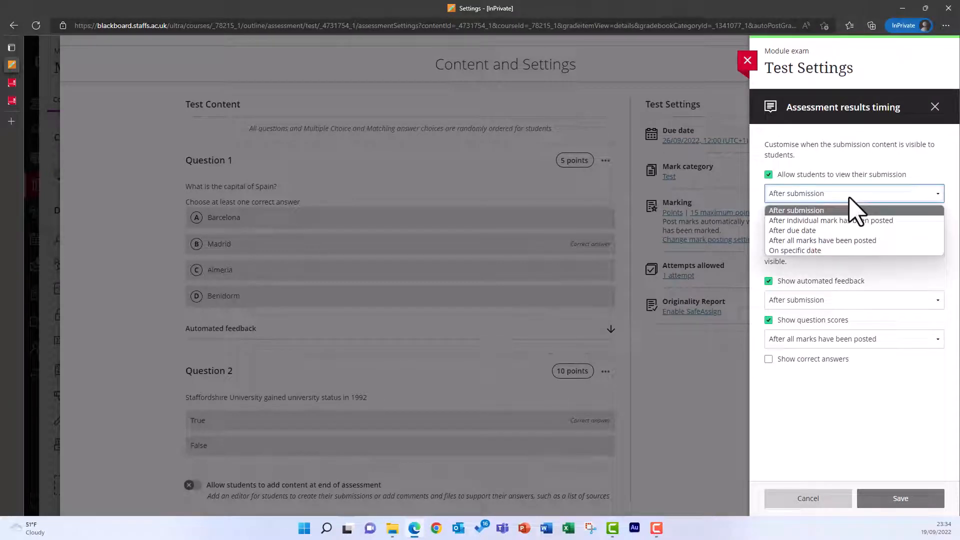
{"action": "left_click", "coordinate": [823, 240]}
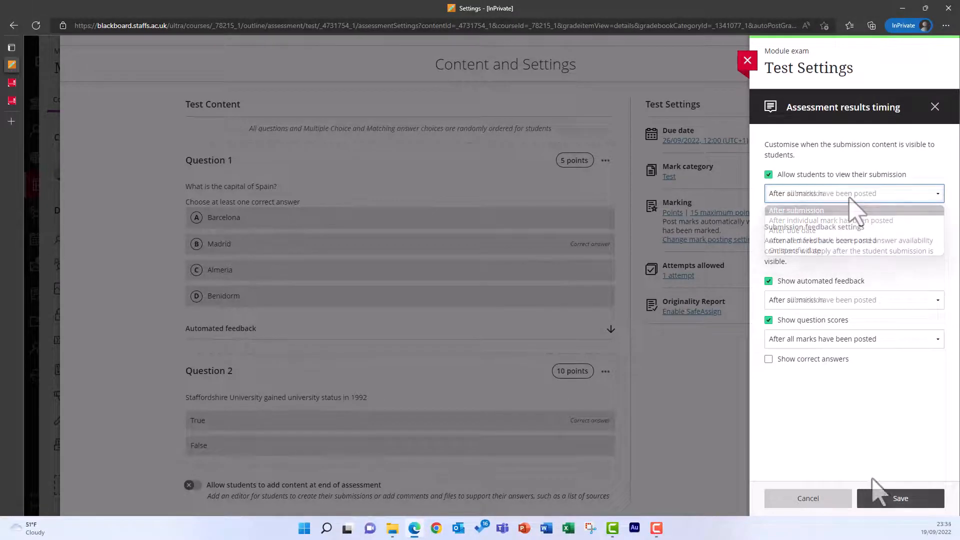
{"action": "left_click", "coordinate": [899, 499]}
Step: Add a time limit of 60 minutes to the test and save the test settings
{"action": "scroll", "coordinate": [883, 445], "scroll_direction": "down", "scroll_amount": 10}
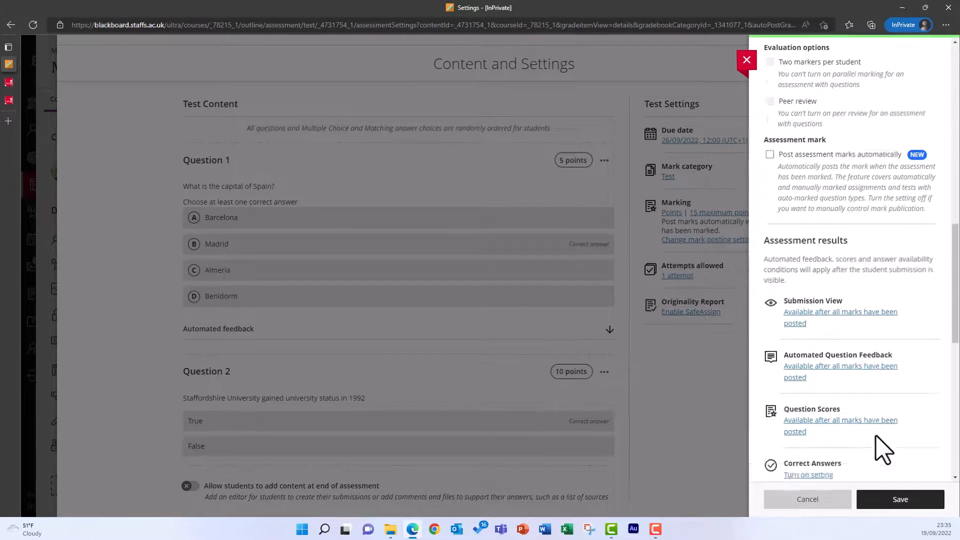
{"action": "scroll", "coordinate": [883, 448], "scroll_direction": "down", "scroll_amount": 5}
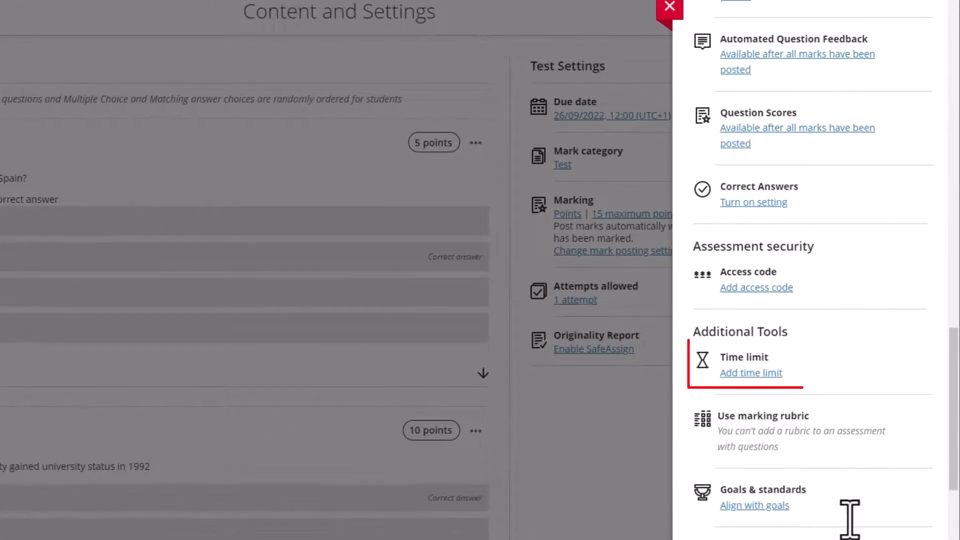
{"action": "left_click", "coordinate": [760, 374]}
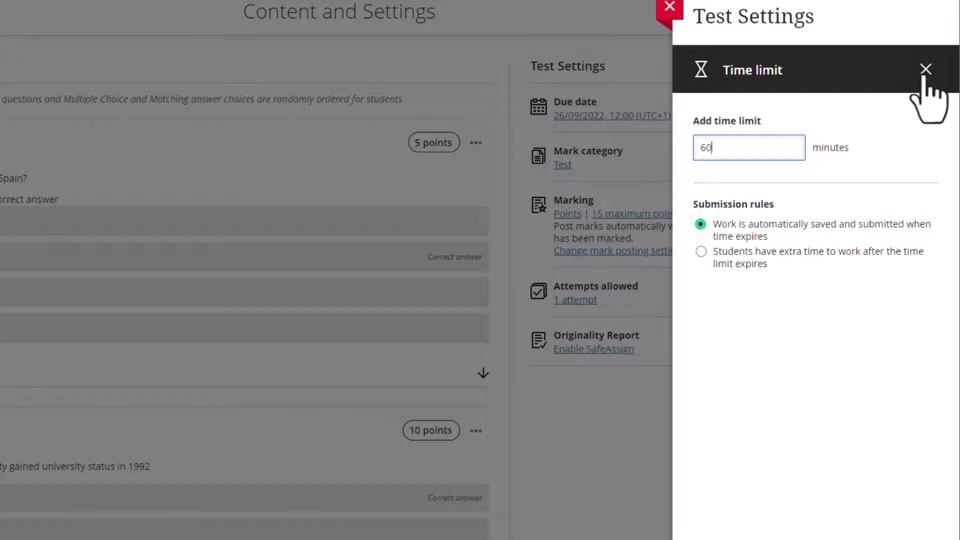
{"action": "left_click", "coordinate": [926, 69]}
{"action": "scroll", "coordinate": [863, 348], "scroll_direction": "down", "scroll_amount": 5}
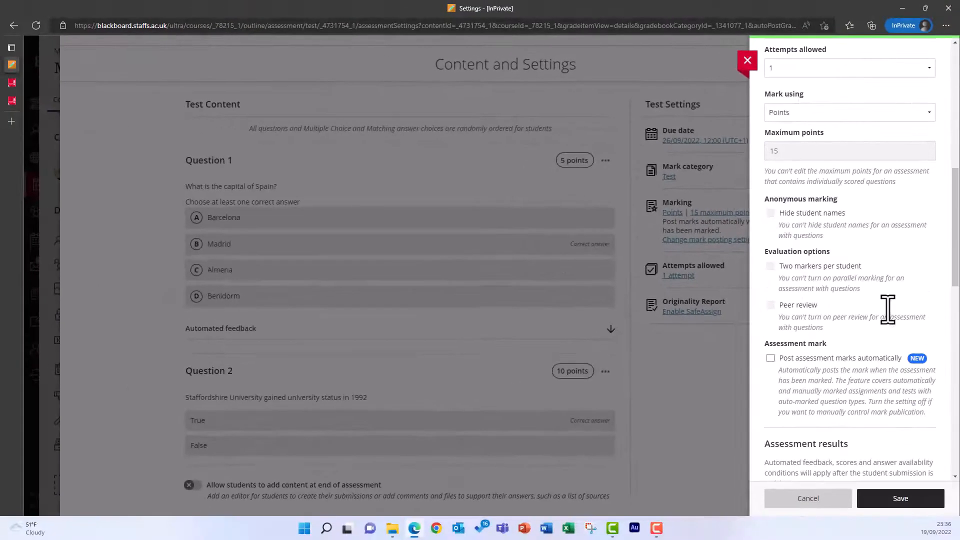
{"action": "scroll", "coordinate": [889, 317], "scroll_direction": "down", "scroll_amount": 10}
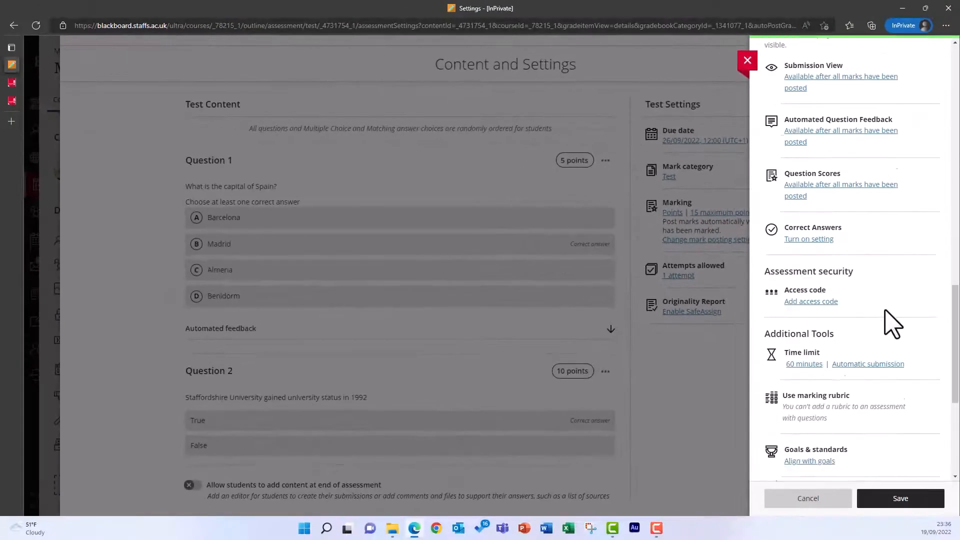
{"action": "left_click", "coordinate": [909, 505]}
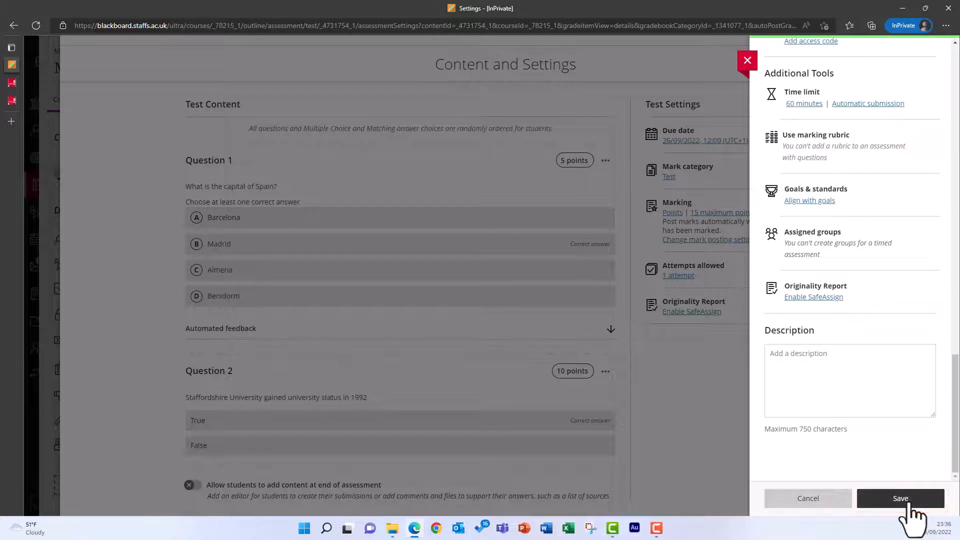
{"action": "left_click", "coordinate": [900, 499]}
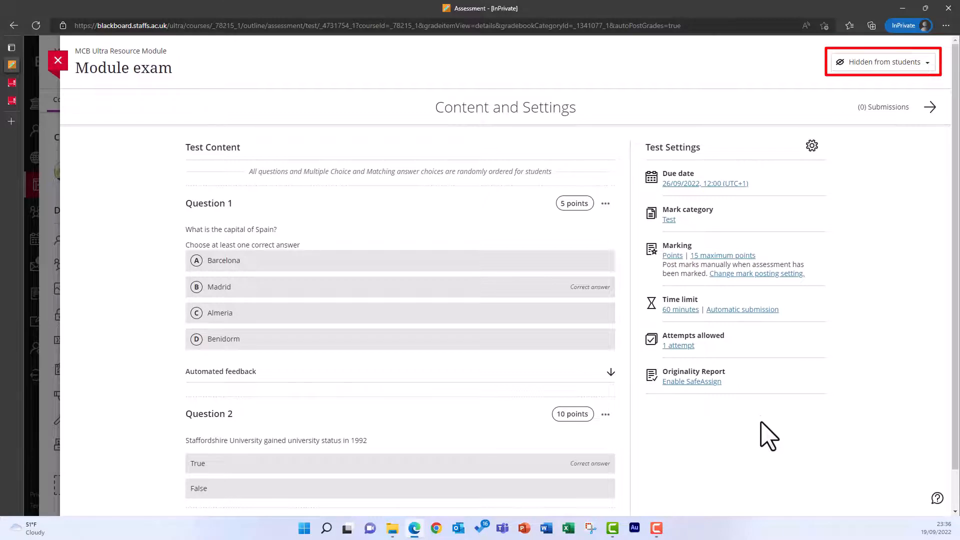
Step: Add a date/time release condition that shows the test on 26/09/2022 at 11:00, save it, and return to the course content
{"action": "left_click", "coordinate": [882, 85]}
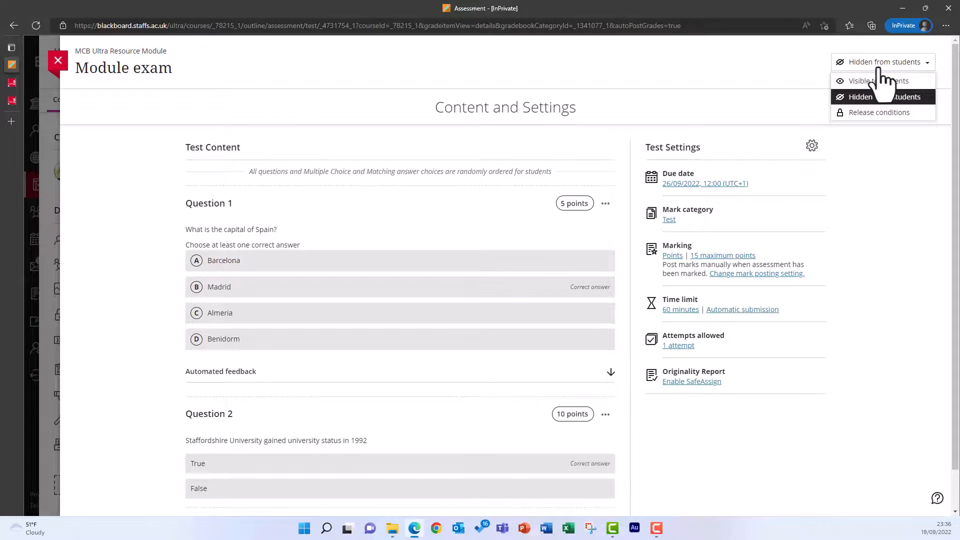
{"action": "left_click", "coordinate": [910, 133]}
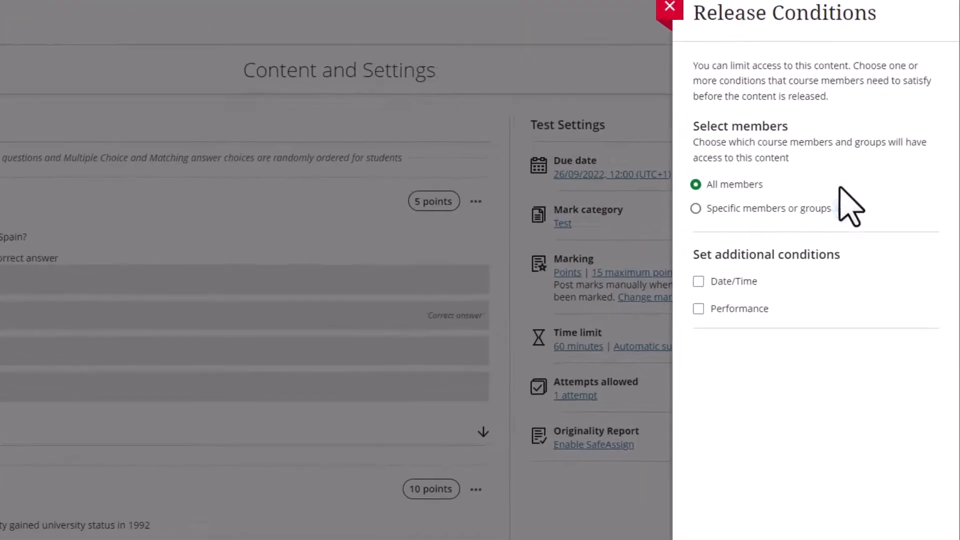
{"action": "left_click", "coordinate": [736, 283]}
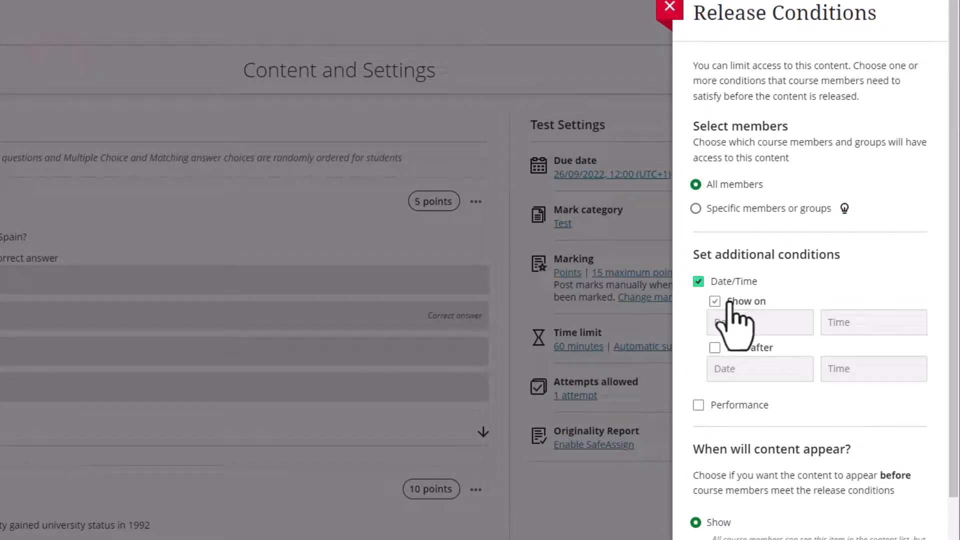
{"action": "left_click", "coordinate": [732, 304]}
{"action": "left_click", "coordinate": [803, 323]}
{"action": "left_click", "coordinate": [726, 473]}
{"action": "left_click", "coordinate": [830, 324]}
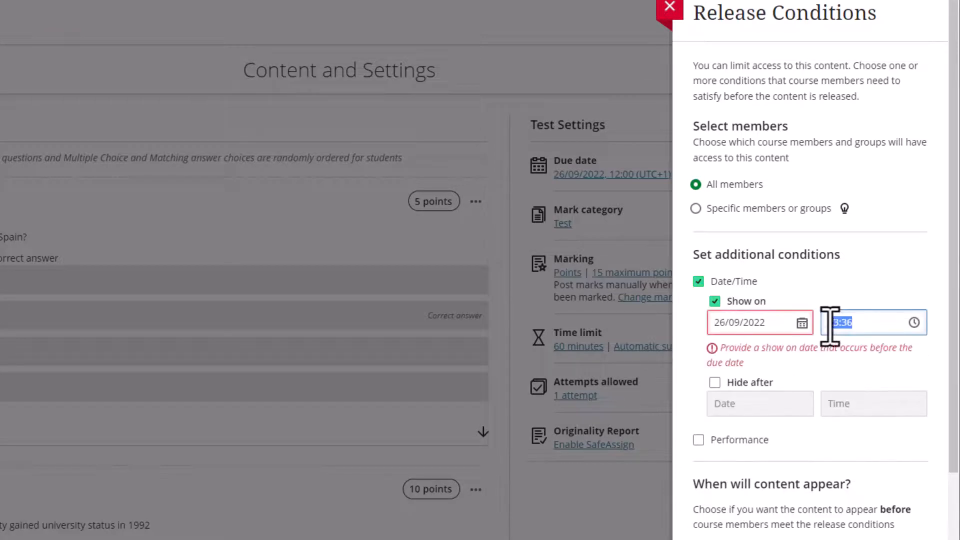
{"action": "type", "text": "11:00"}
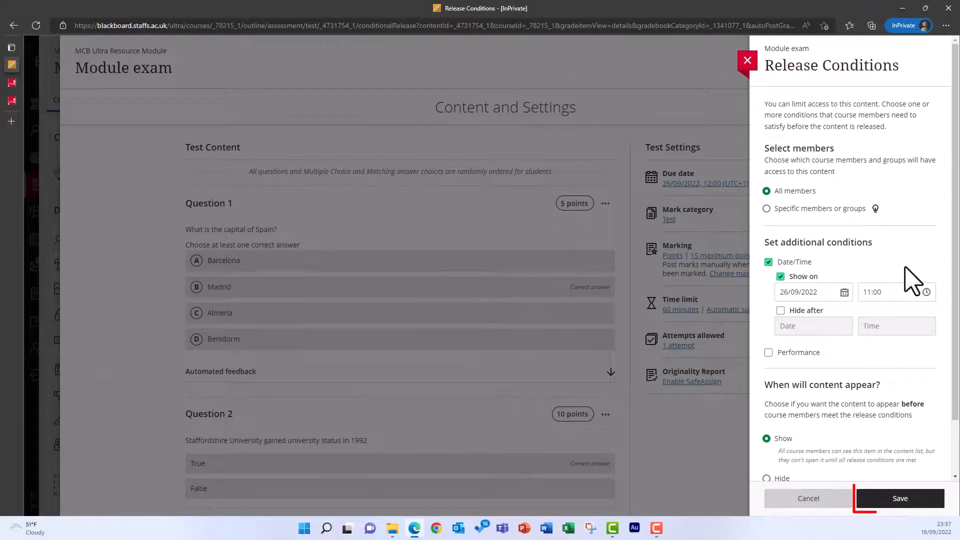
{"action": "left_click", "coordinate": [908, 501]}
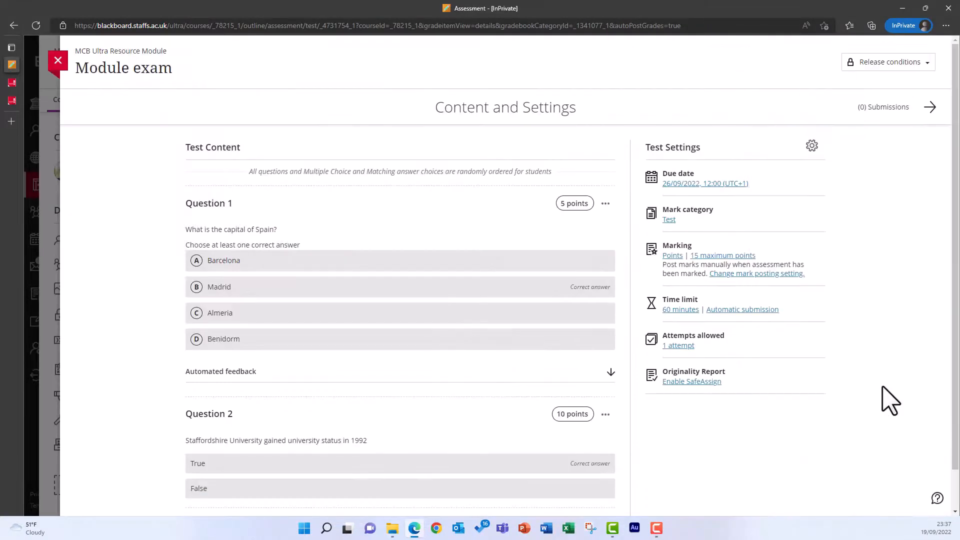
{"action": "left_click", "coordinate": [58, 60]}
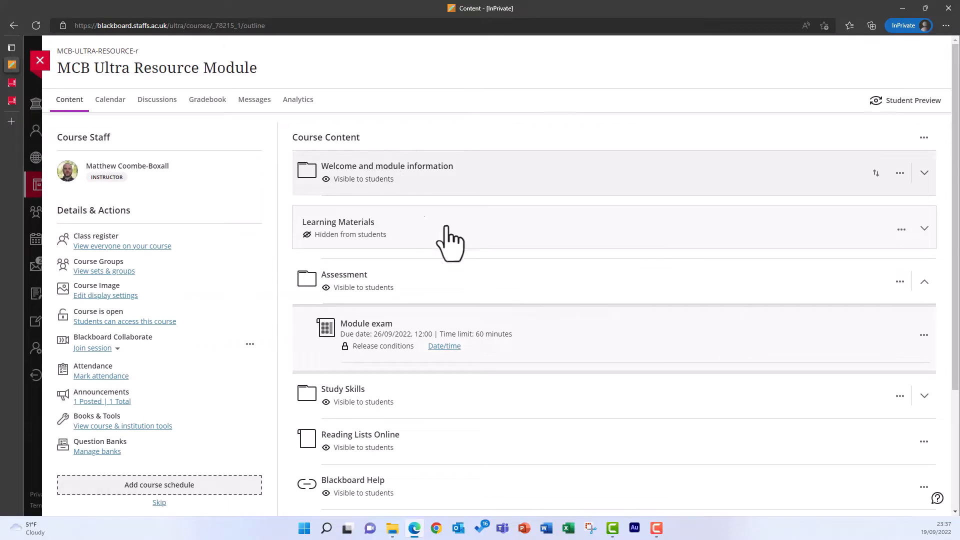